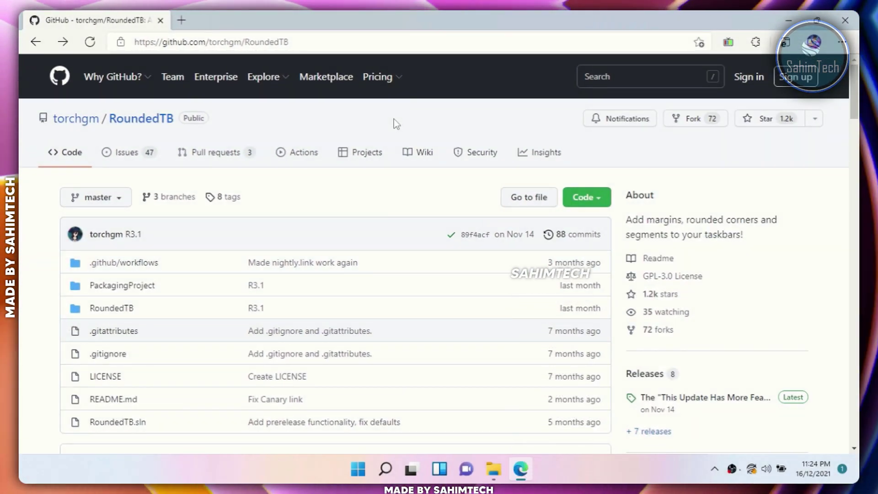
Download RoundedTB_R3.1.zip from the GitHub releases page, then bring up File Explorer.
scroll(393, 122, "down", 3)
scroll(394, 121, "down", 3)
scroll(394, 121, "up", 3)
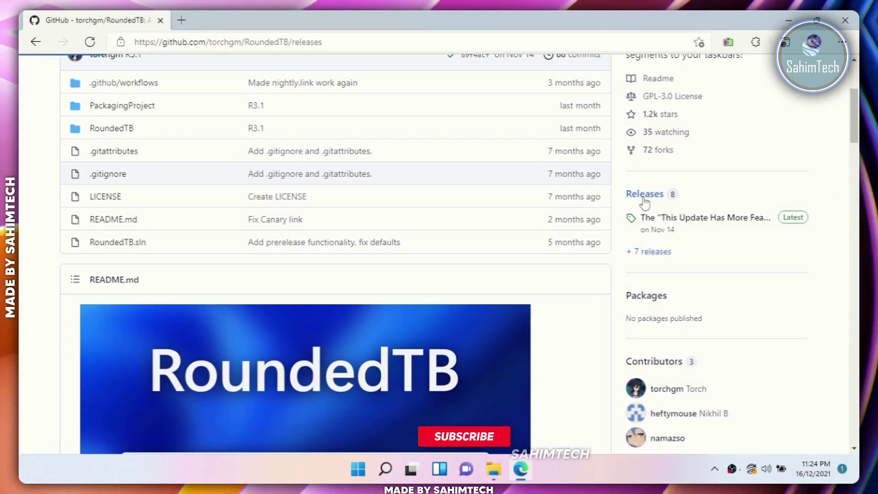
left_click(644, 202)
scroll(441, 141, "down", 5)
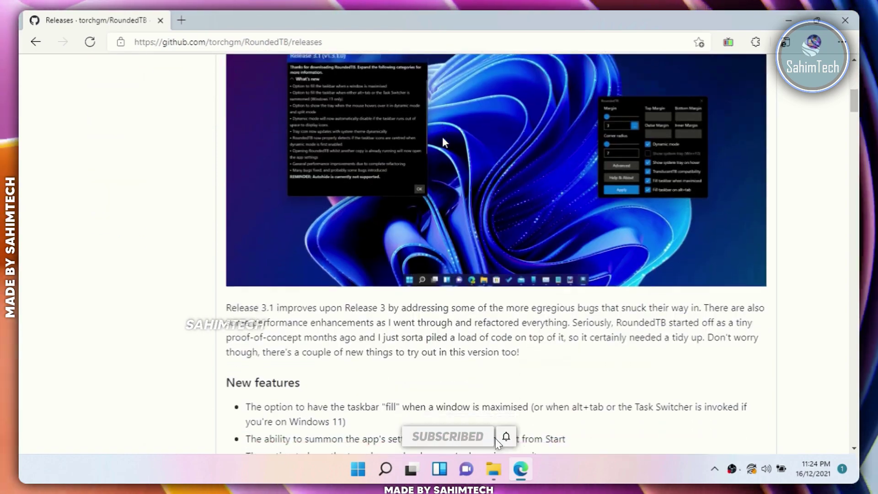
scroll(443, 141, "down", 10)
scroll(444, 141, "down", 5)
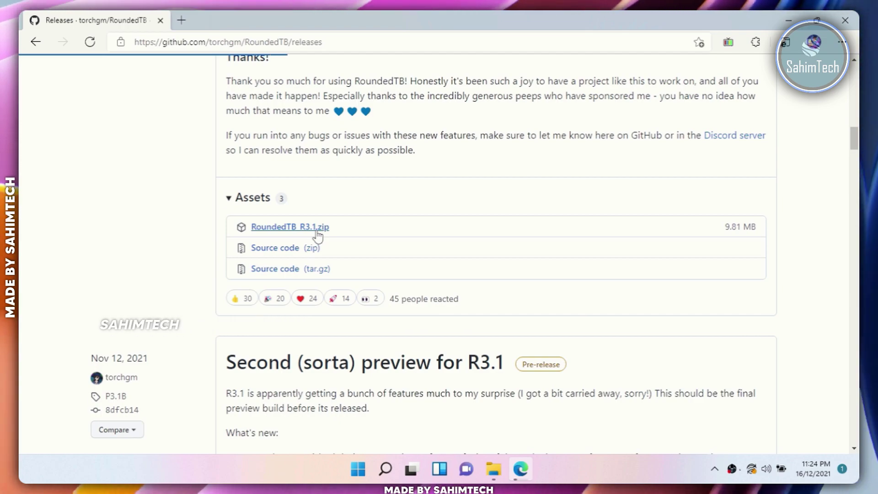
left_click(317, 232)
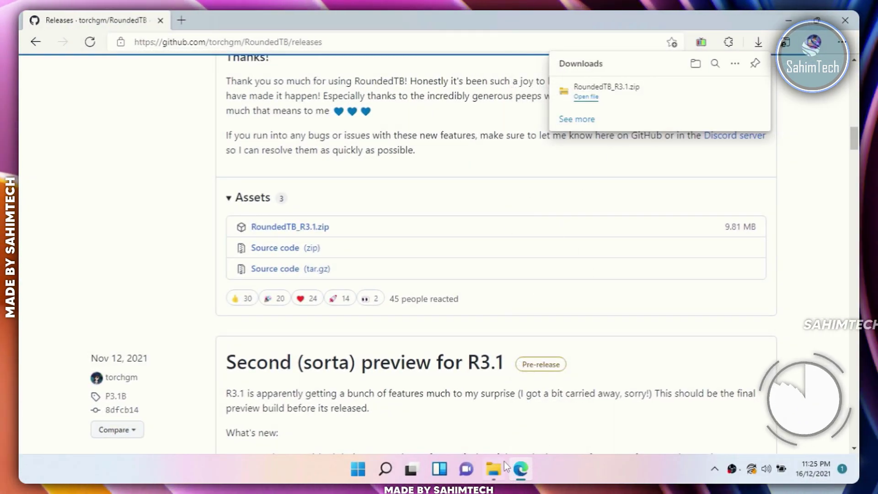
left_click(494, 469)
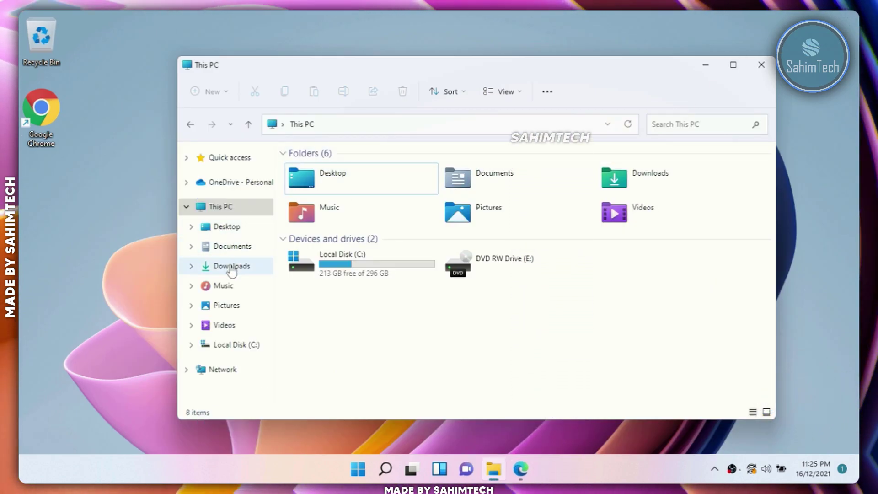
Extract RoundedTB_R3.1.zip in Downloads into the suggested RoundedTB_R3.1 folder.
left_click(231, 267)
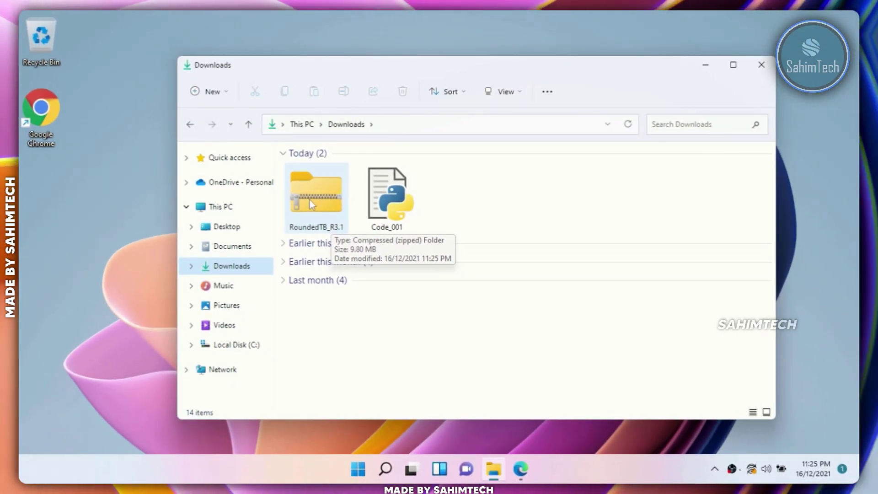
right_click(310, 201)
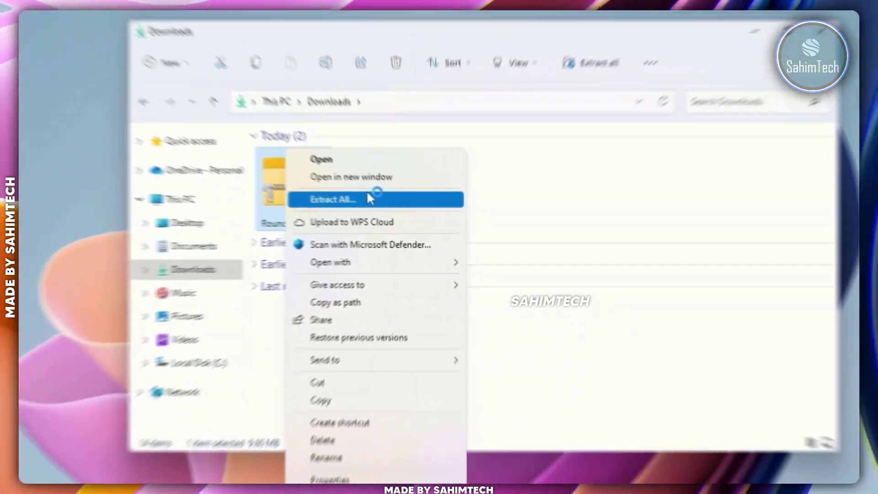
left_click(378, 206)
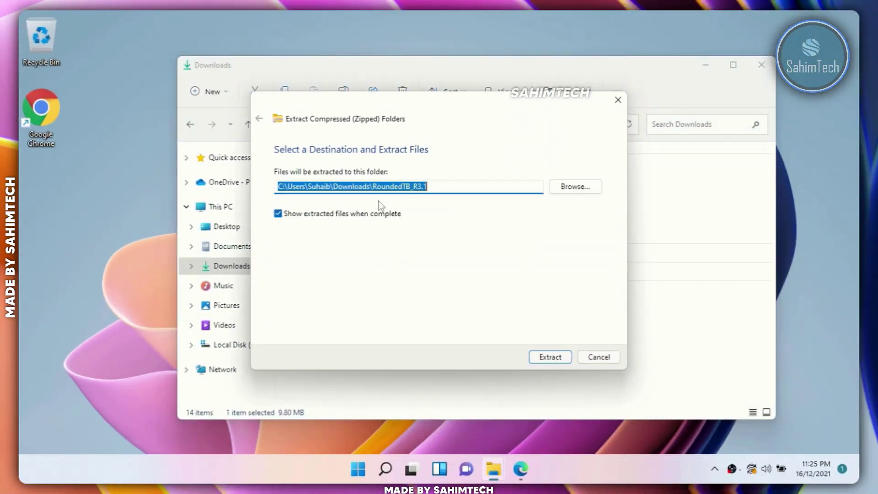
left_click(565, 354)
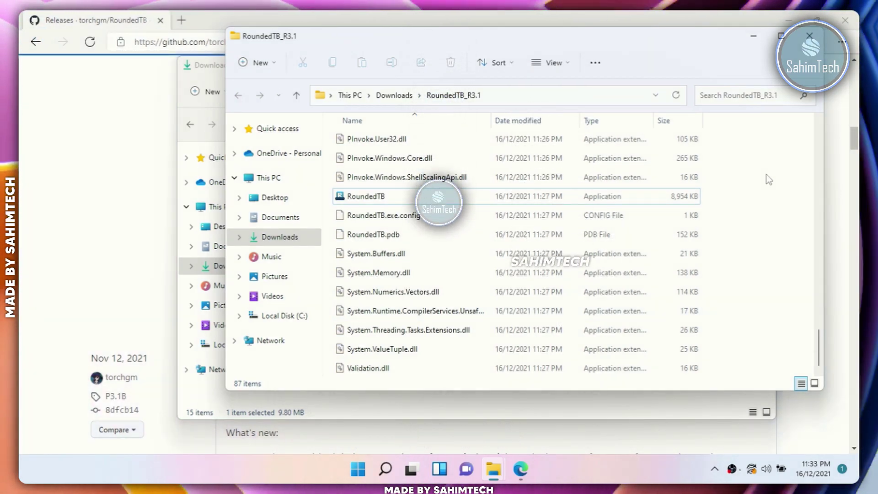
Select the RoundedTB application file inside the extracted RoundedTB_R3.1 folder.
scroll(754, 178, "up", 10)
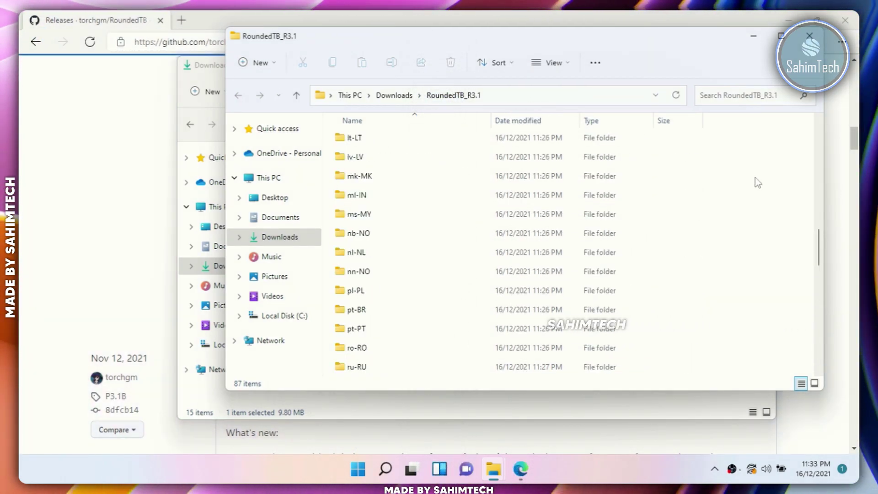
scroll(756, 182, "down", 8)
scroll(755, 182, "down", 3)
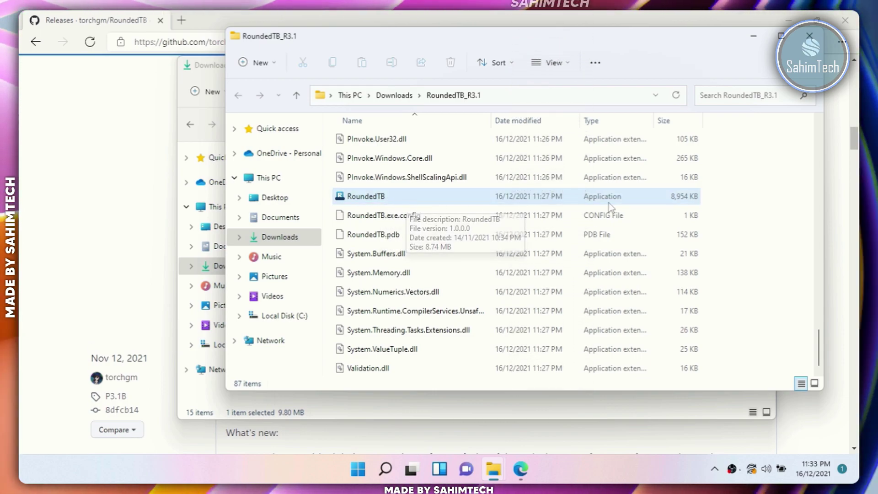
left_click(395, 197)
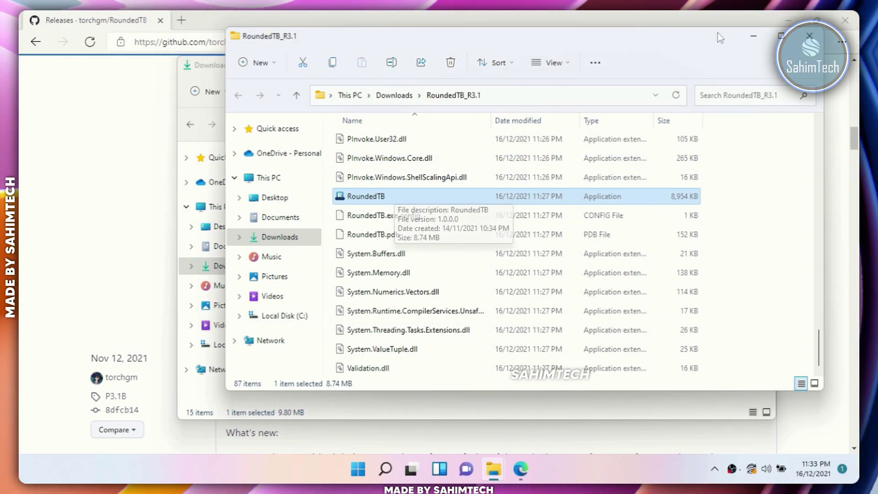
Minimise both folder windows and the browser, then open RoundedTB's notification-area menu.
left_click(753, 37)
left_click(709, 63)
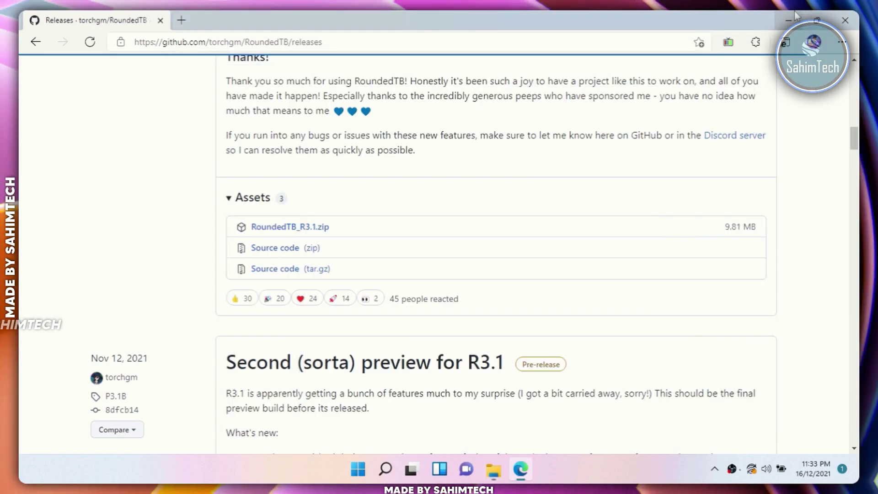
left_click(790, 19)
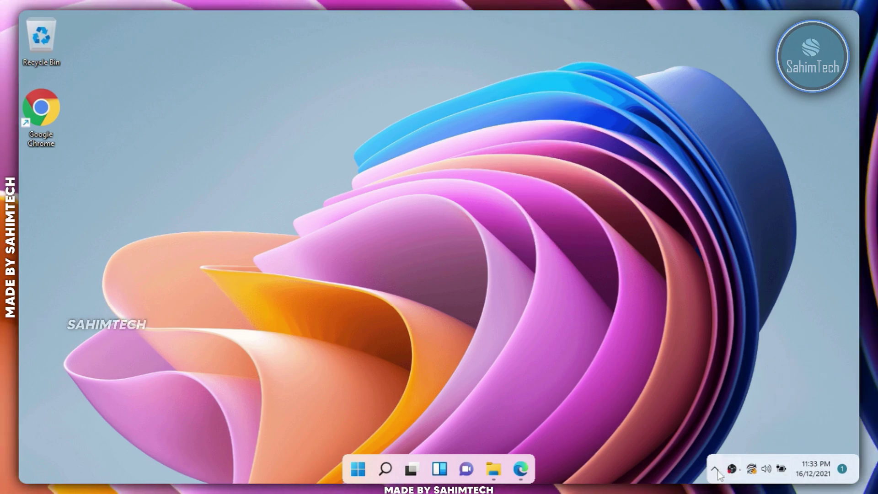
left_click(715, 470)
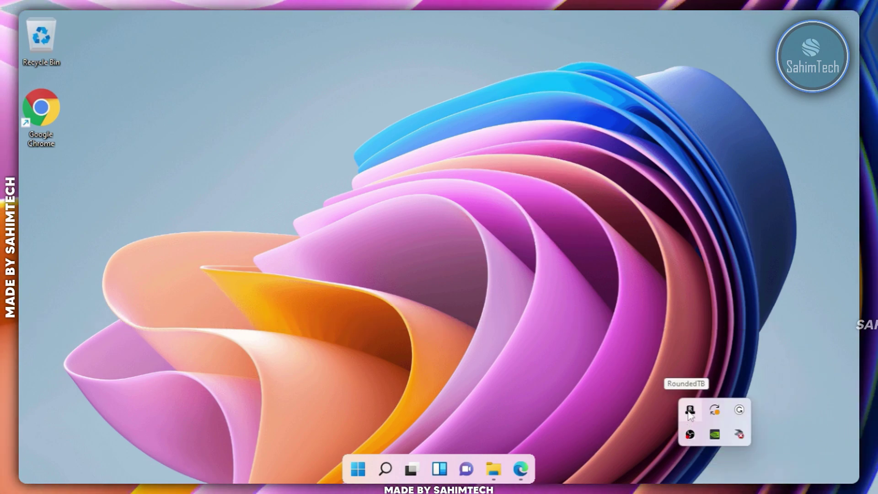
right_click(691, 412)
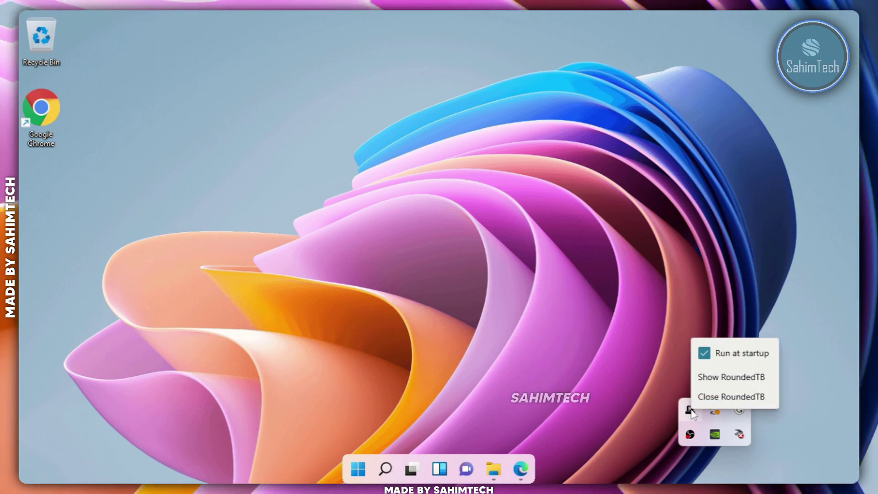
Open RoundedTB settings, move the window to the desktop centre, and expand Advanced options.
left_click(710, 378)
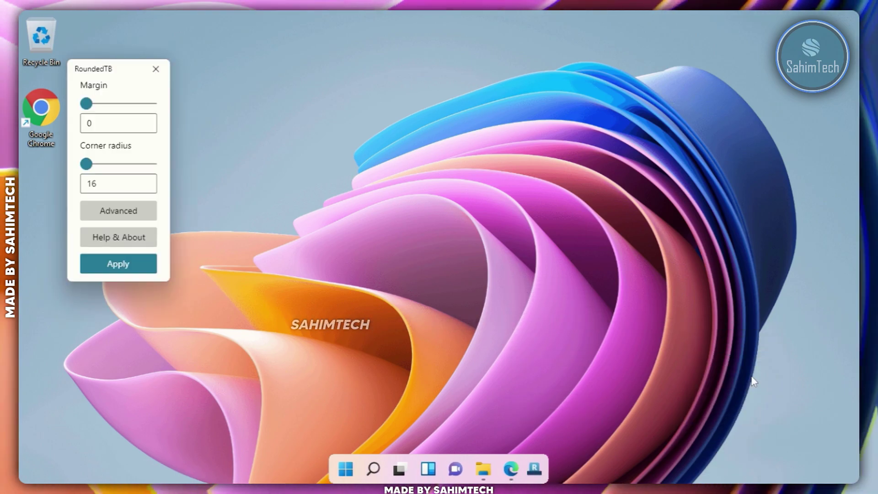
left_click_drag(106, 76, 339, 97)
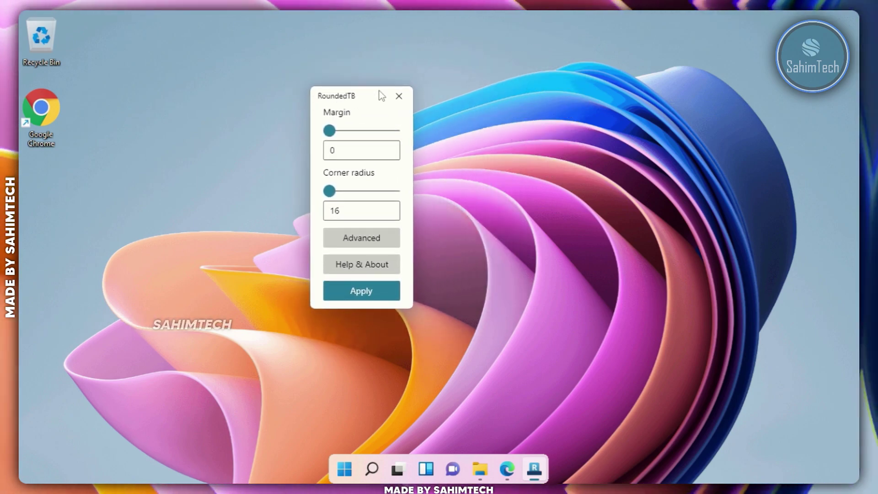
left_click(368, 237)
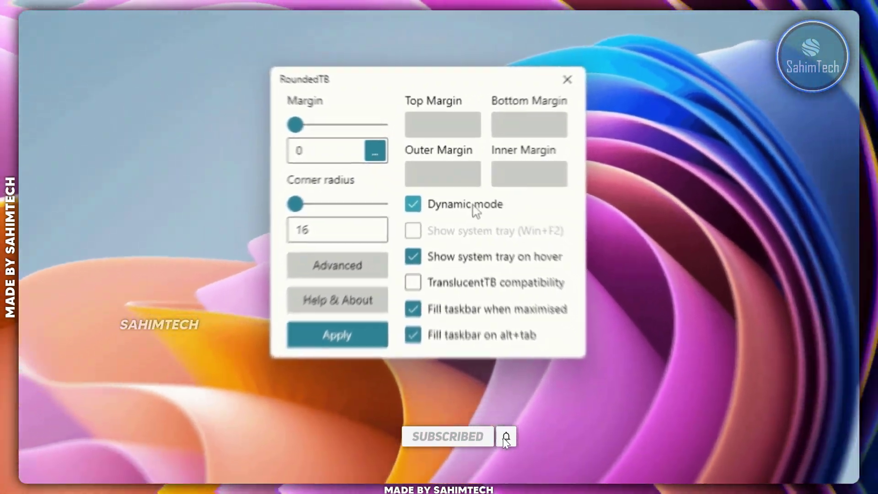
Try an always-shown system tray, then apply 'Show system tray on hover' with Dynamic mode on.
left_click(475, 211)
left_click(465, 191)
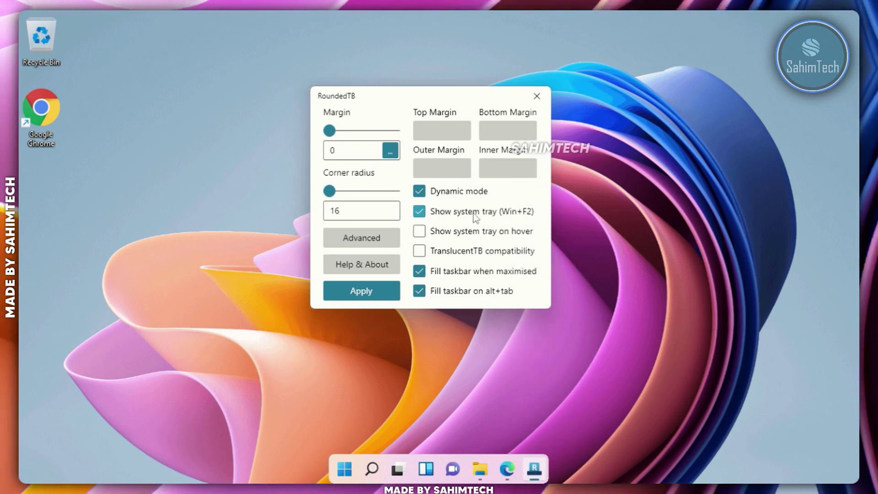
left_click(456, 213)
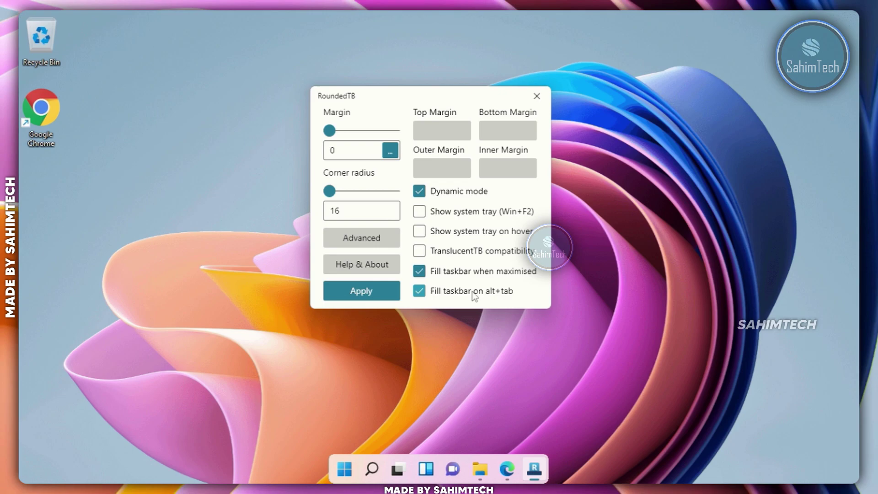
left_click(381, 289)
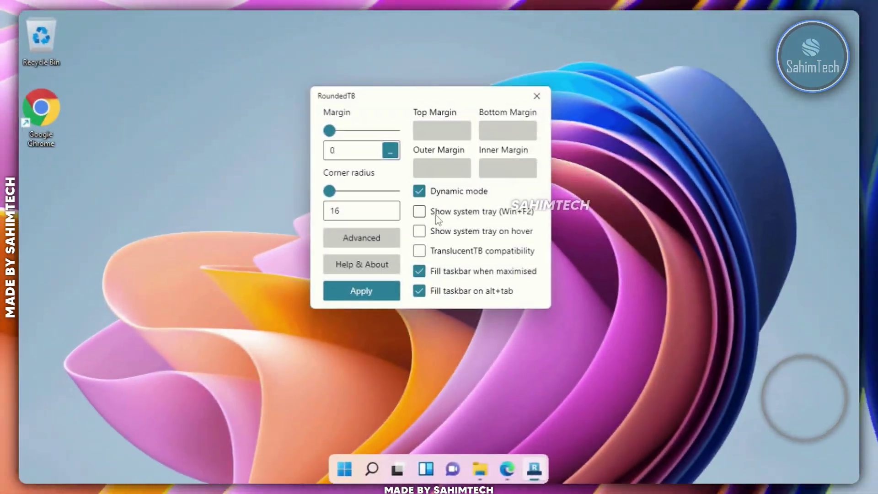
left_click(386, 293)
mouse_move(795, 470)
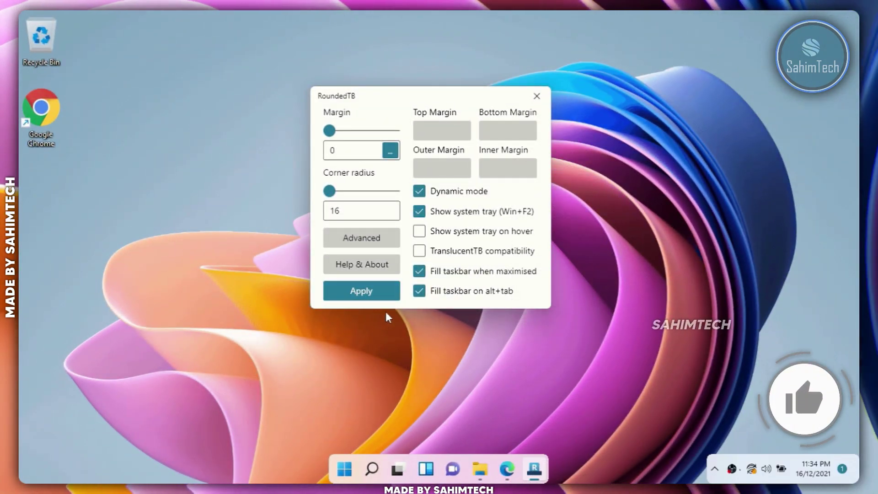
left_click(473, 233)
left_click(354, 295)
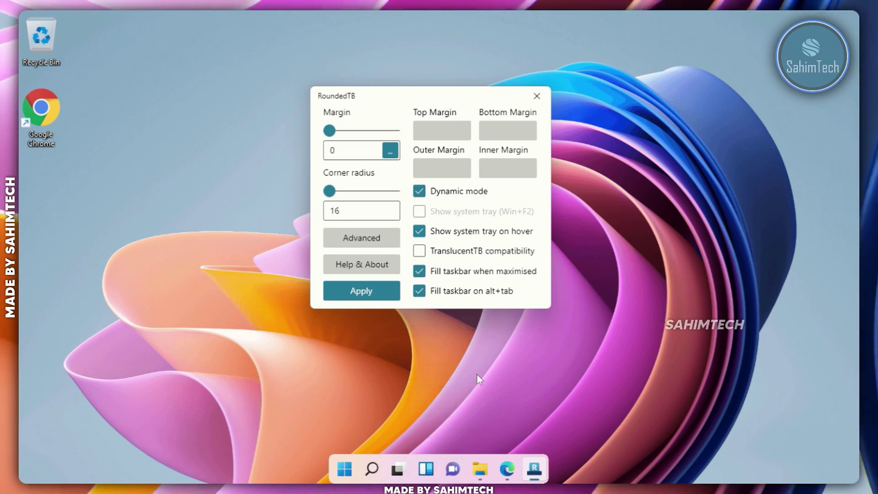
Maximise the RoundedTB_R3.1 folder, then apply fill-when-maximised on and fill-on-alt+tab off.
mouse_move(479, 468)
left_click(520, 409)
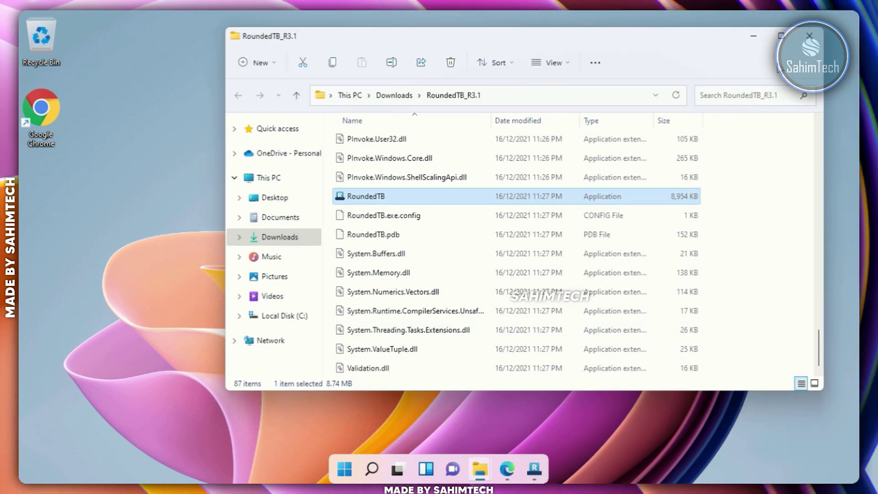
key("super+Up")
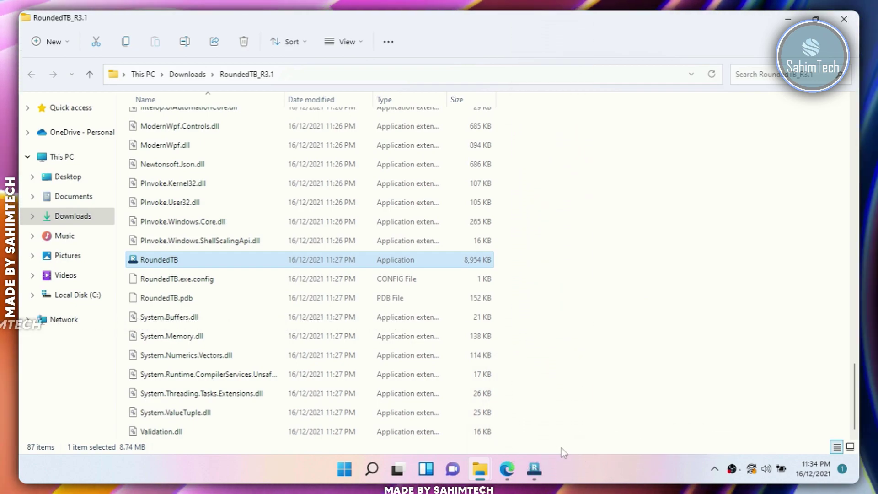
left_click(536, 470)
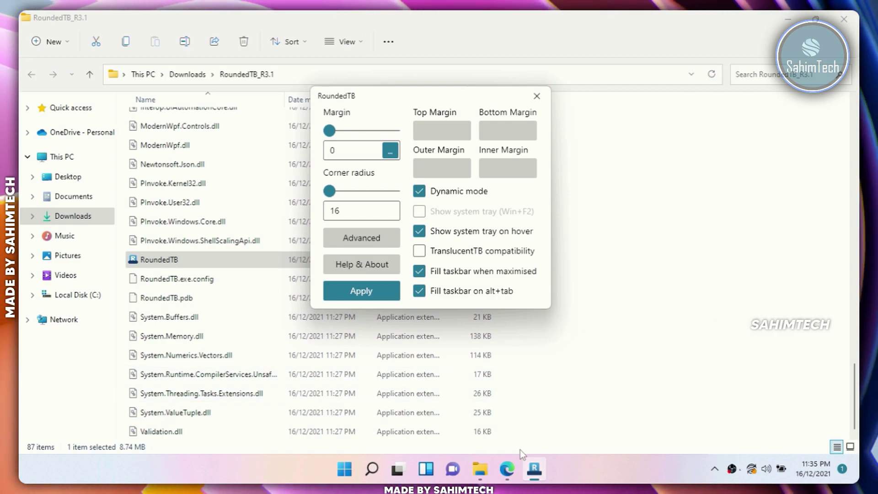
left_click(420, 271)
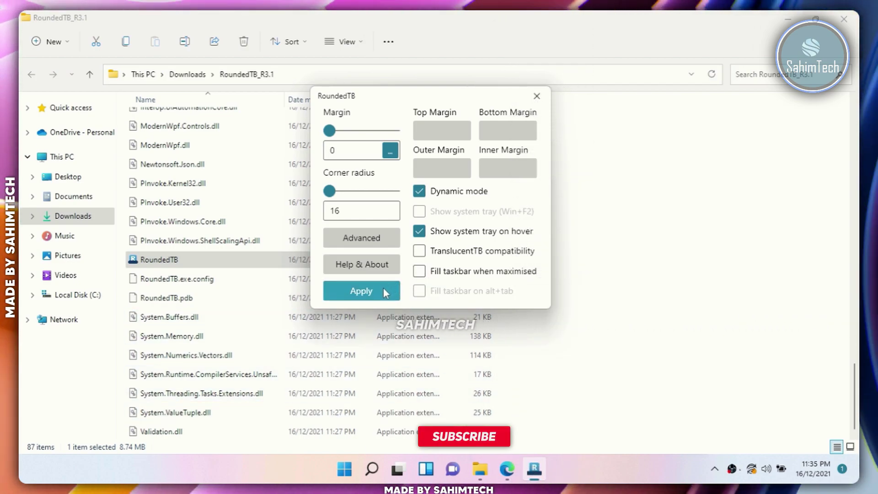
left_click(386, 293)
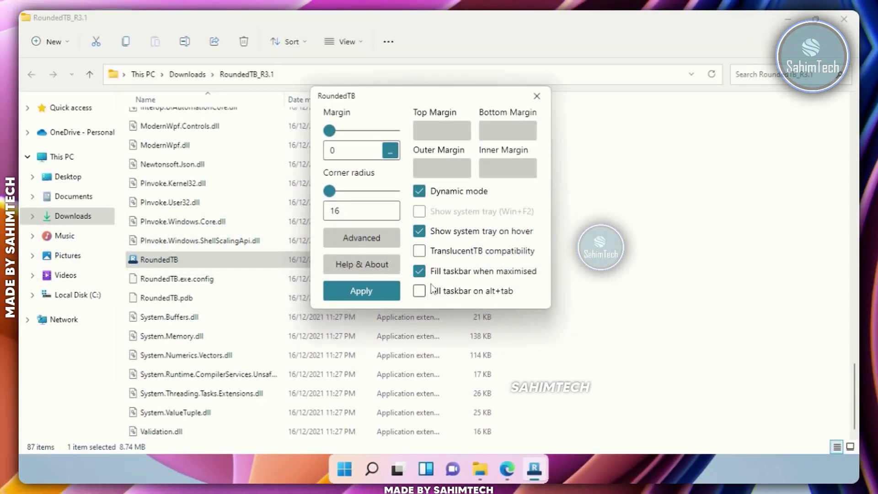
left_click(359, 298)
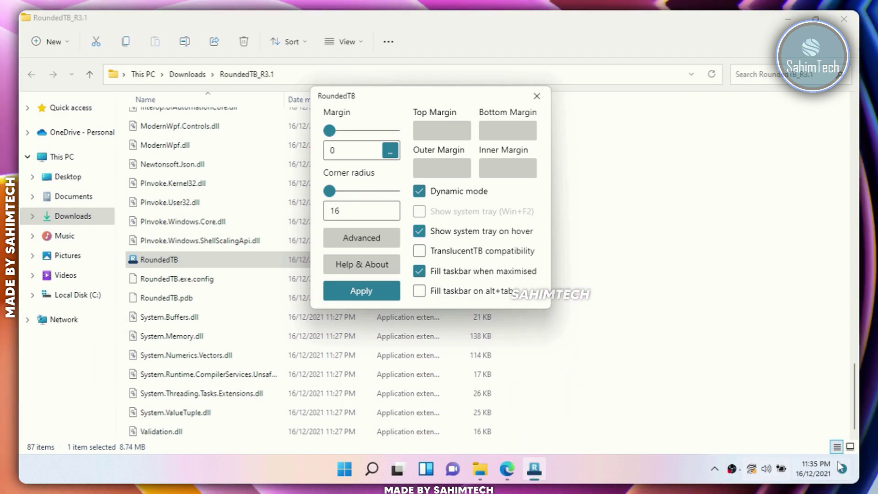
Minimise the Explorer window and close the RoundedTB settings window.
left_click(785, 17)
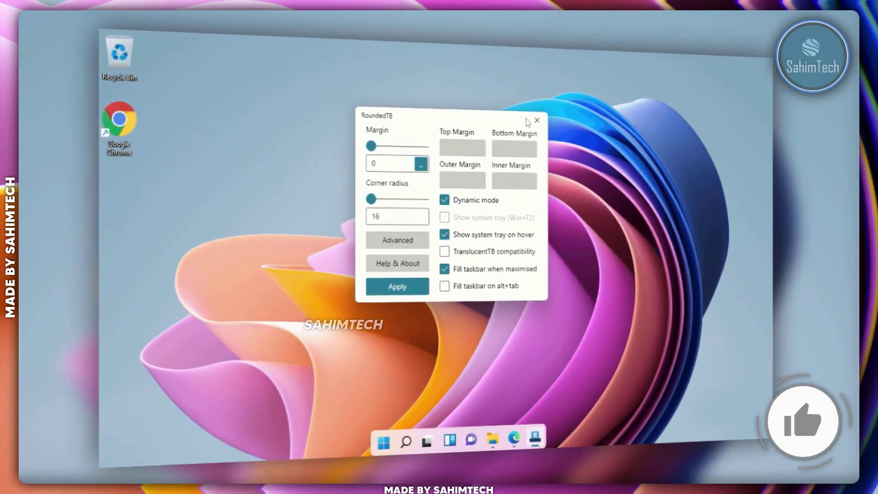
left_click(536, 120)
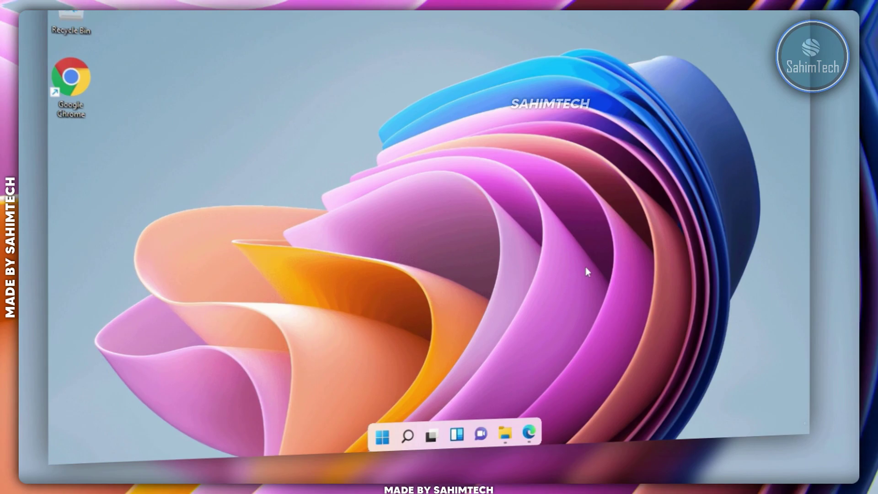